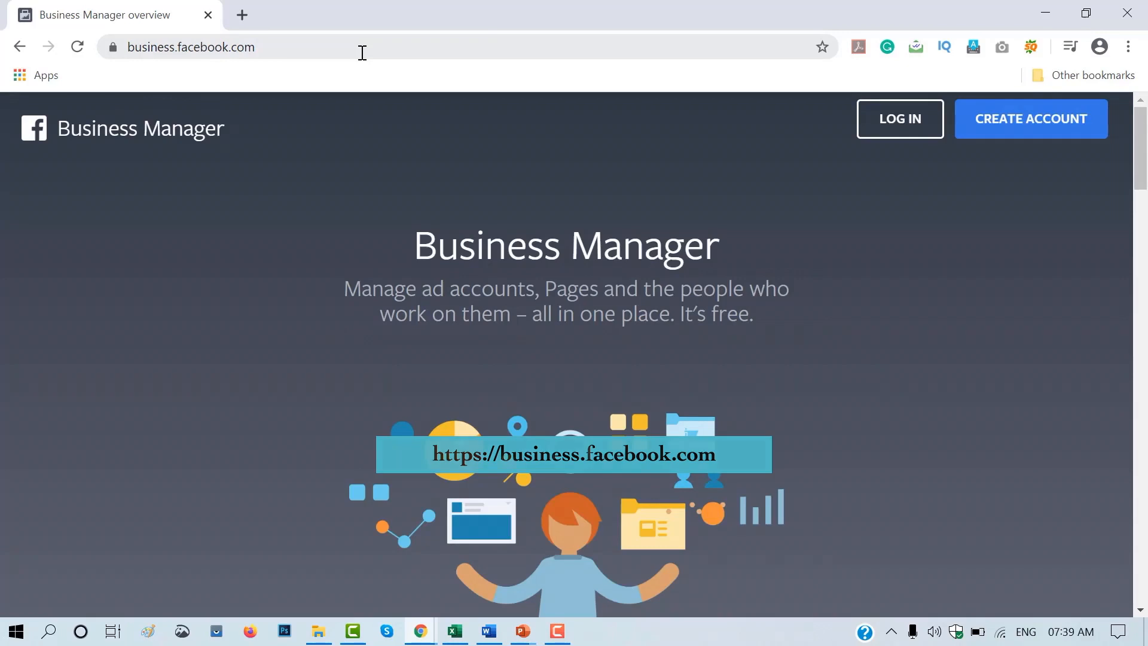
pyautogui.scroll(-3, 1145, 179)
pyautogui.moveTo(1146, 179); pyautogui.dragTo(1146, 227)
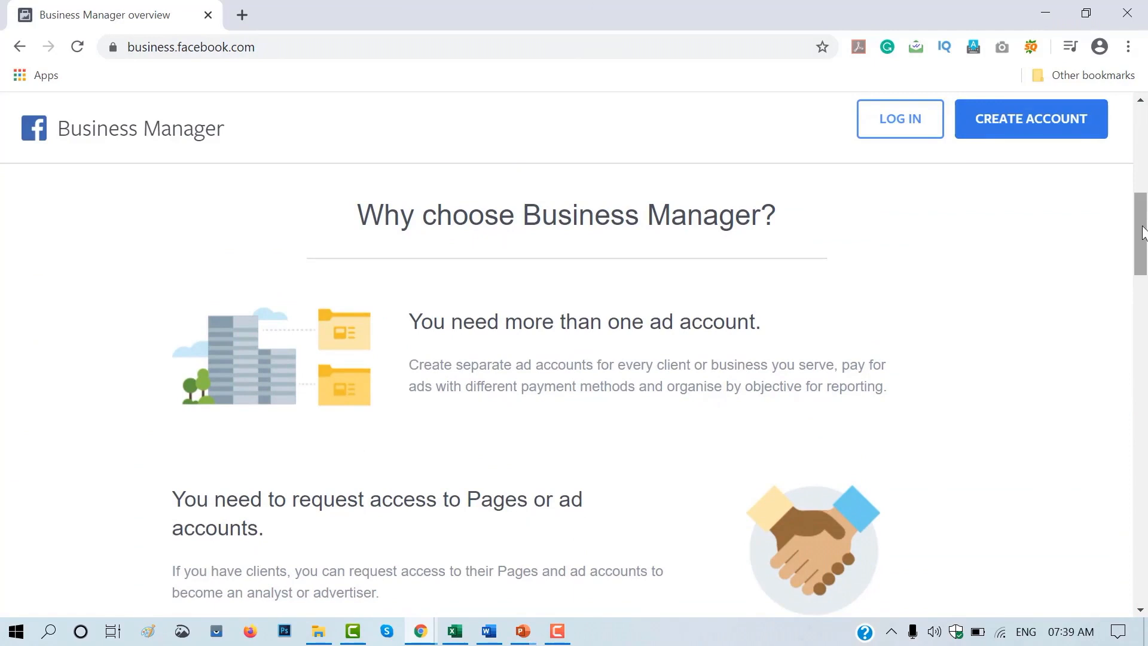
pyautogui.moveTo(1143, 233); pyautogui.dragTo(1145, 272)
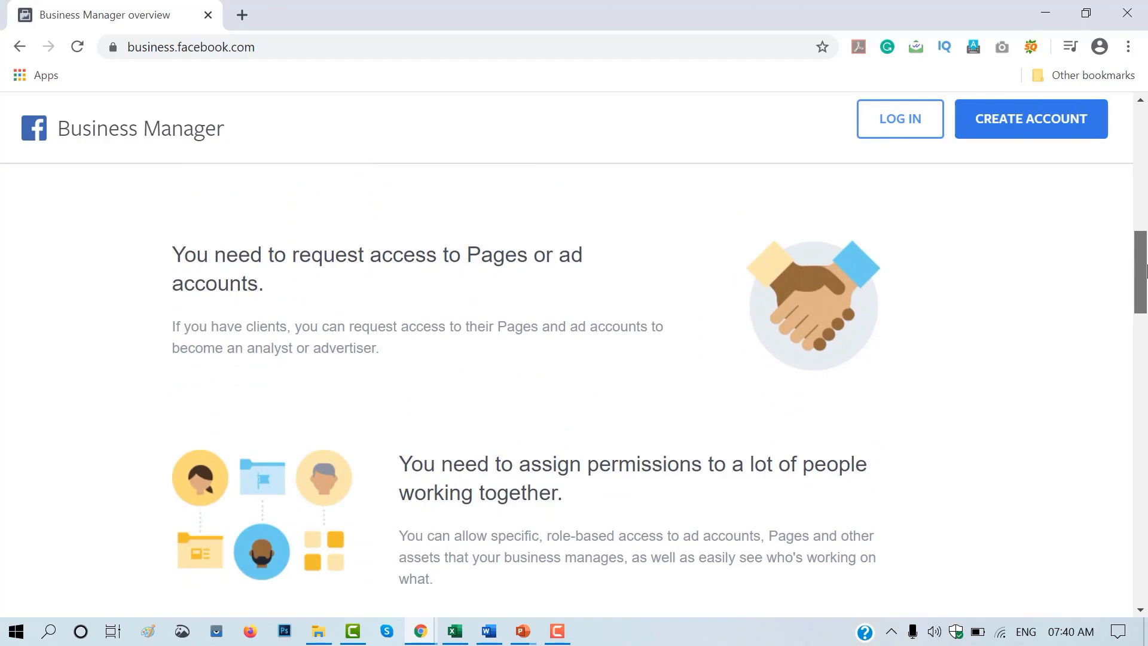
pyautogui.moveTo(1145, 271); pyautogui.dragTo(1144, 145)
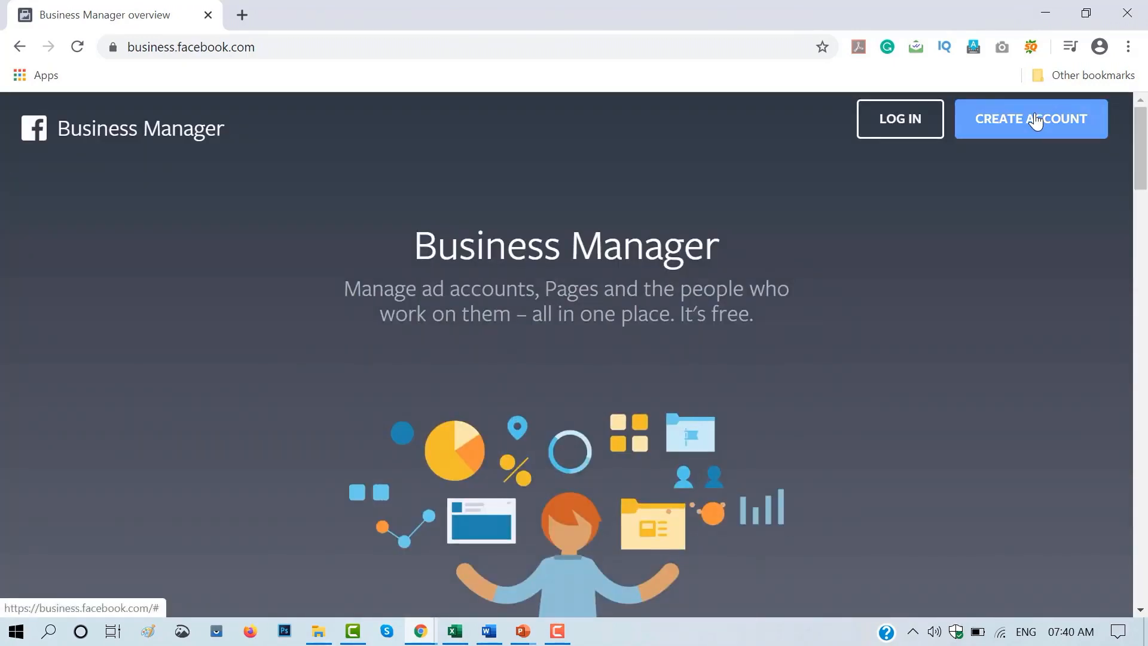
# - Start creating a Business Manager account named ABC Financial Services, with the owner's full name and business email
pyautogui.click(1036, 121)
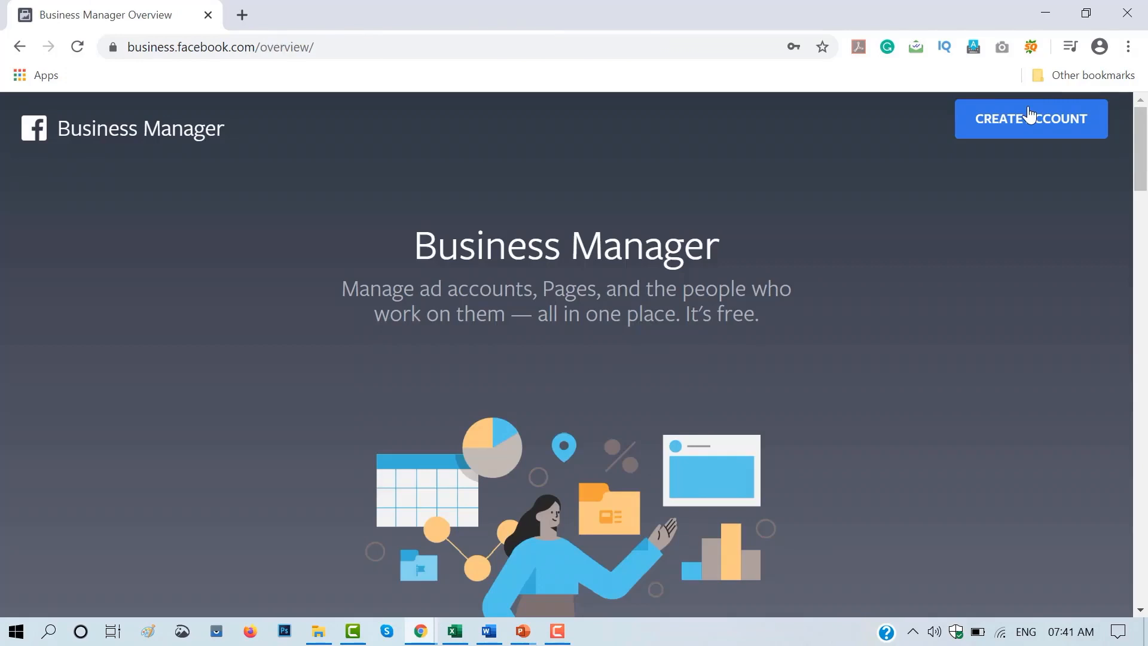
pyautogui.click(1027, 119)
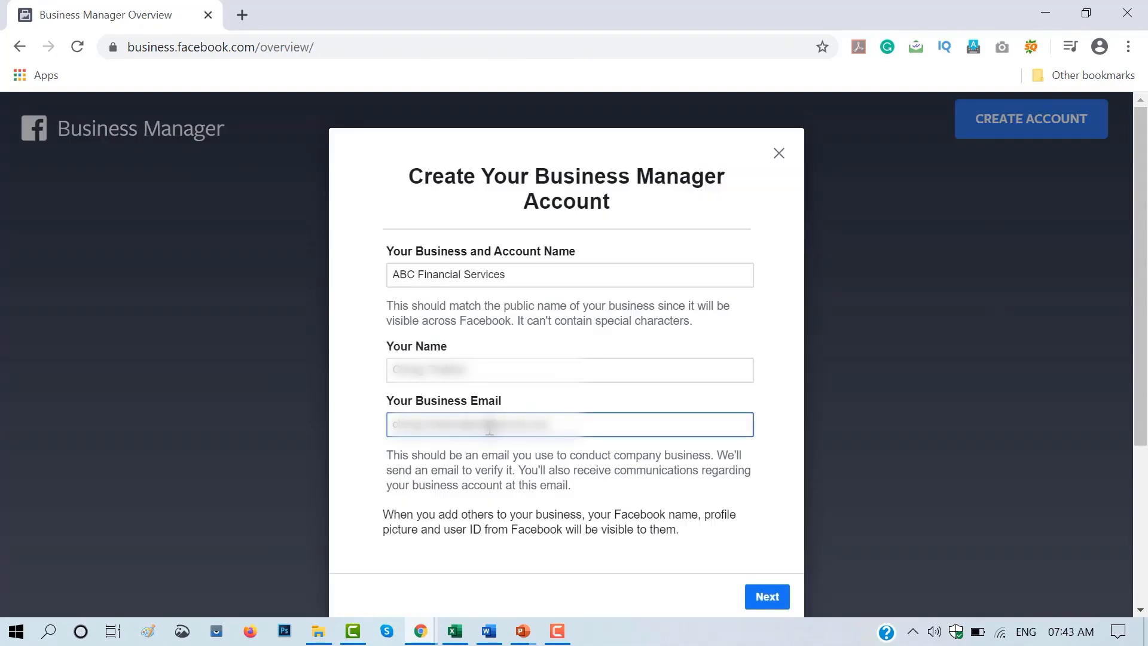
pyautogui.scroll(-4, 566, 359)
pyautogui.click(766, 369)
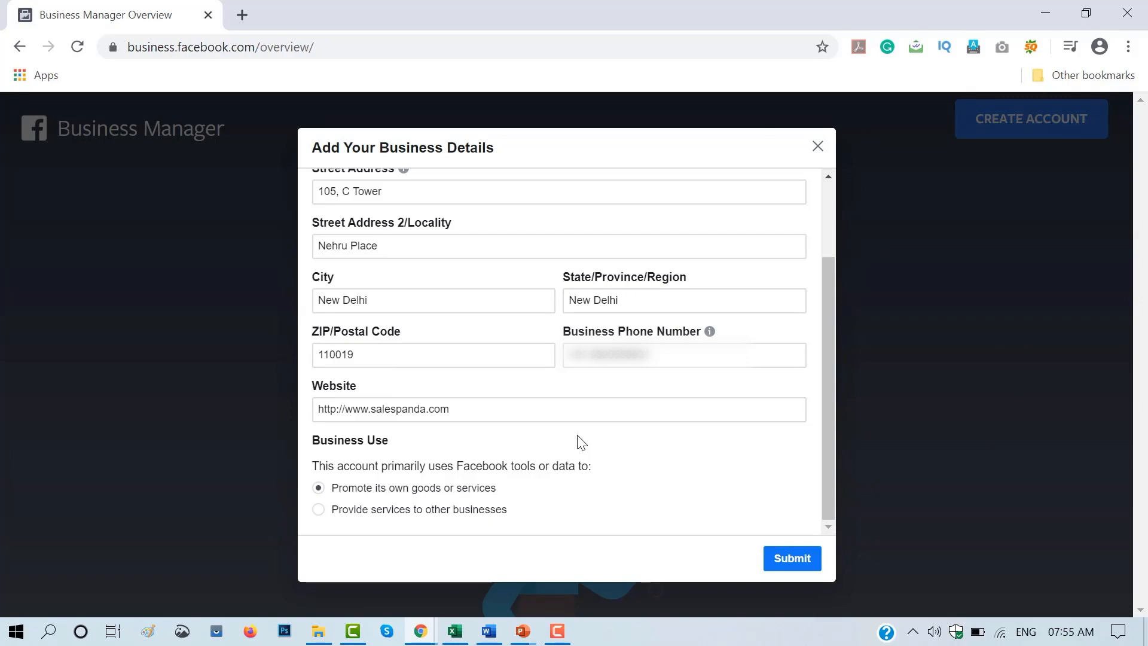
# - Complete the business address, phone number and website, set the business use to "Provide services to other businesses", and submit the details
pyautogui.click(484, 517)
pyautogui.click(793, 568)
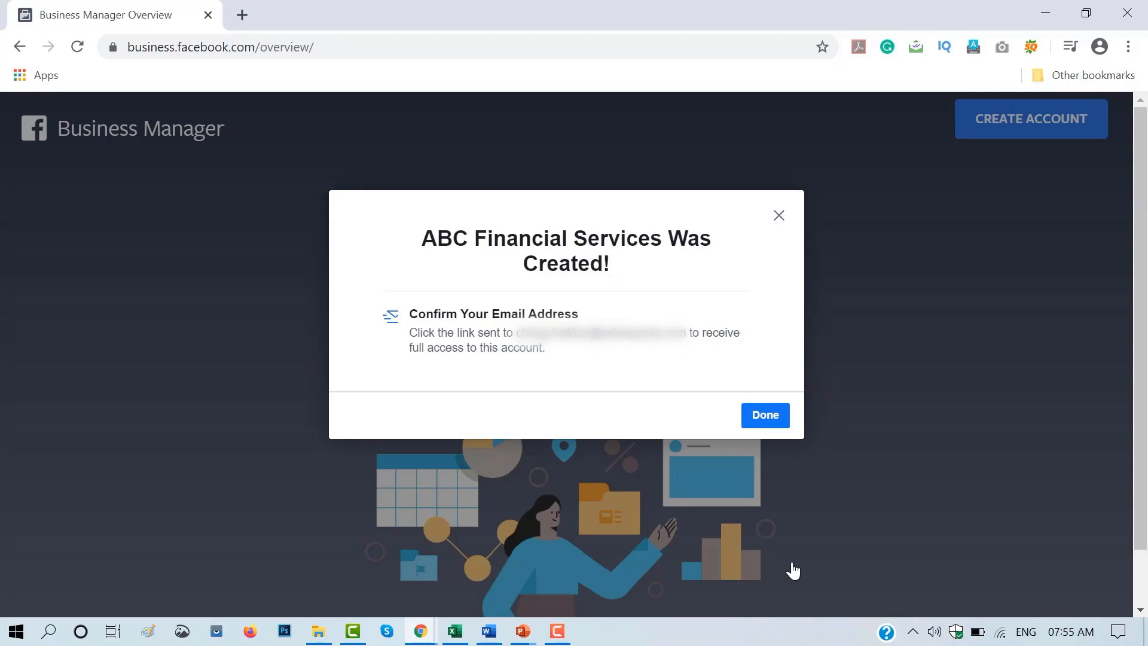
pyautogui.click(765, 416)
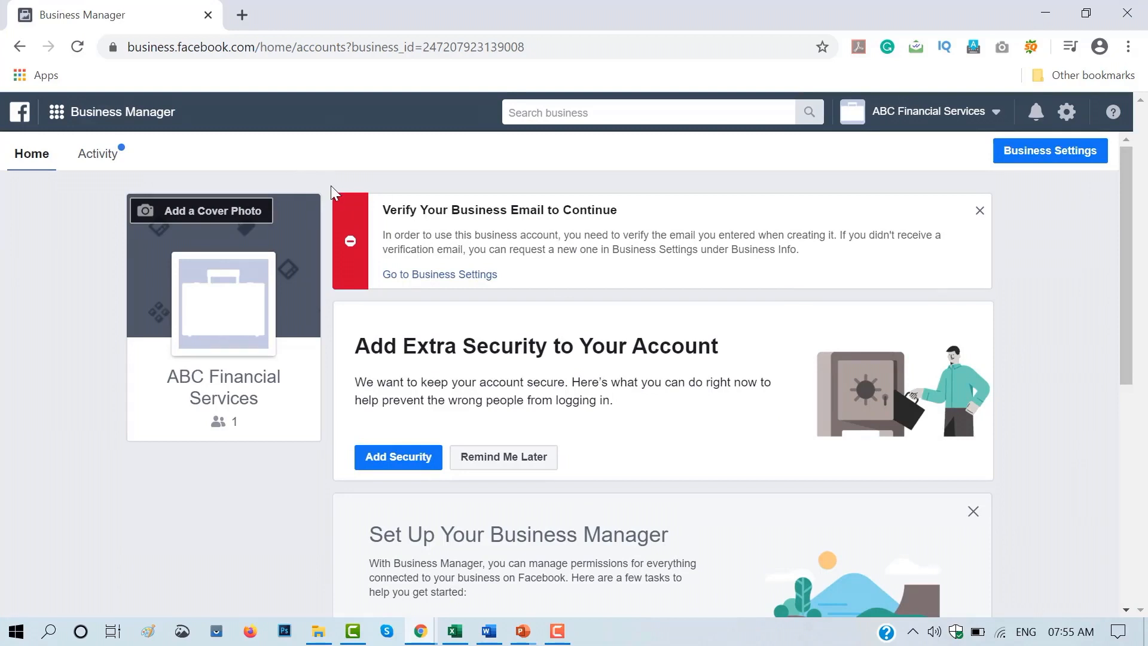
pyautogui.scroll(-3, 641, 412)
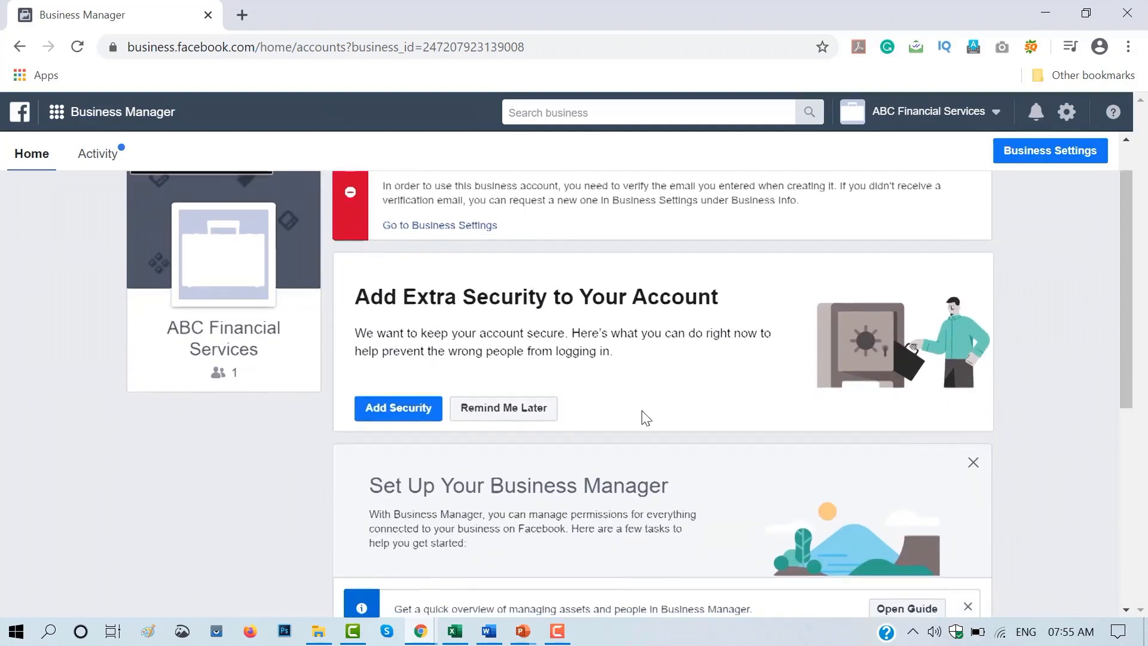
pyautogui.scroll(-2, 643, 416)
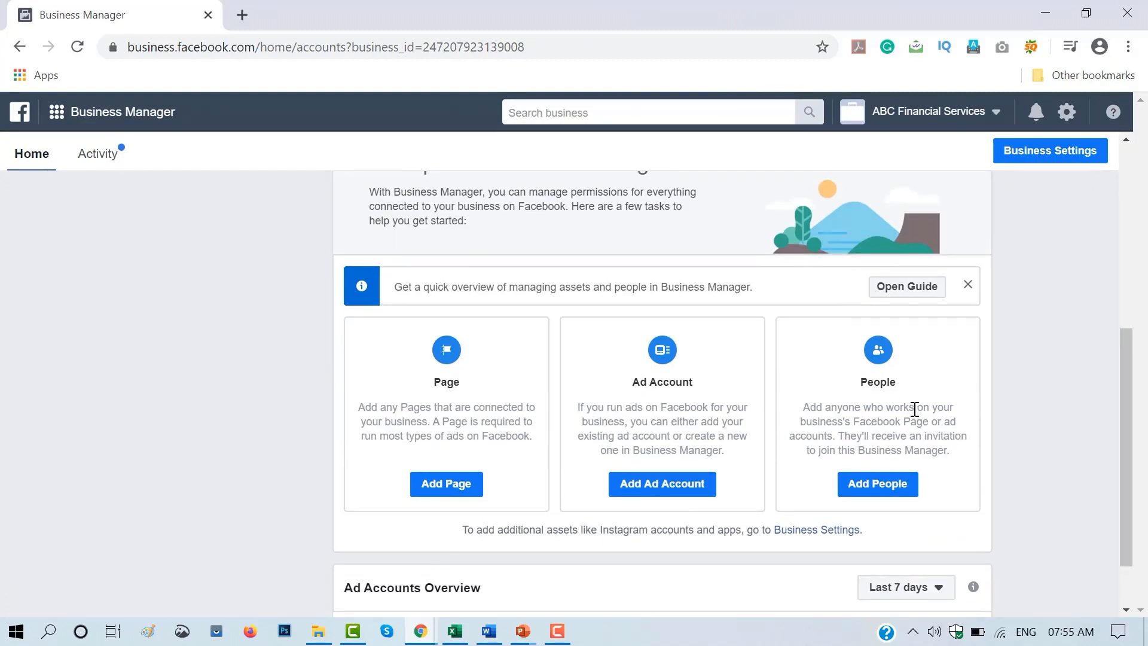
pyautogui.scroll(-1, 915, 409)
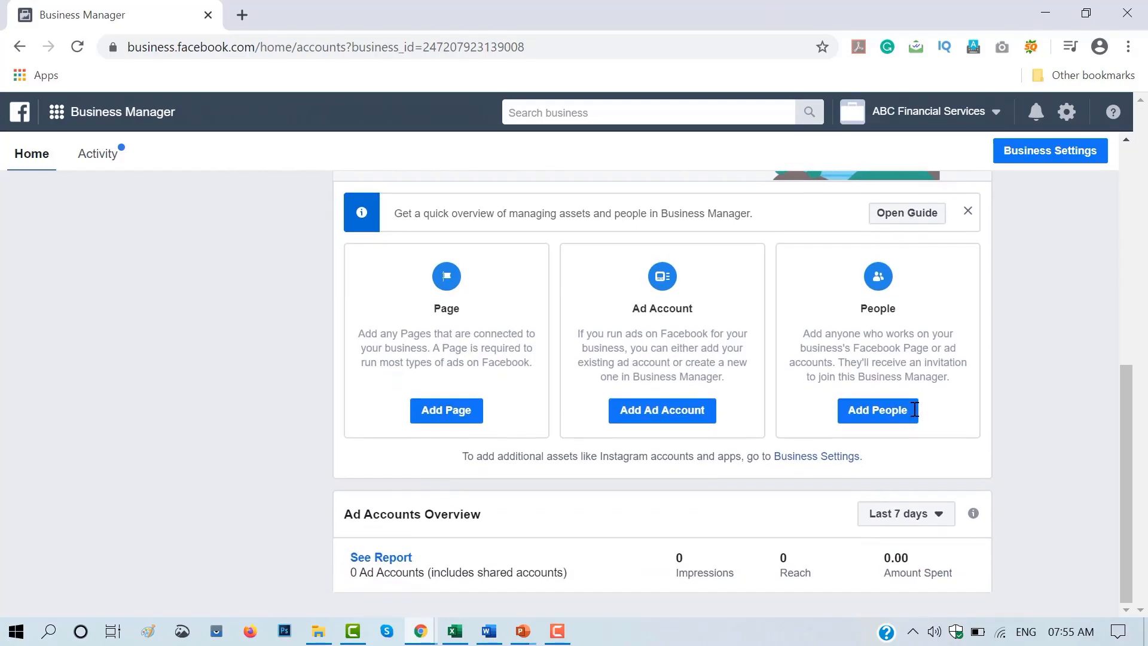
pyautogui.scroll(5, 915, 409)
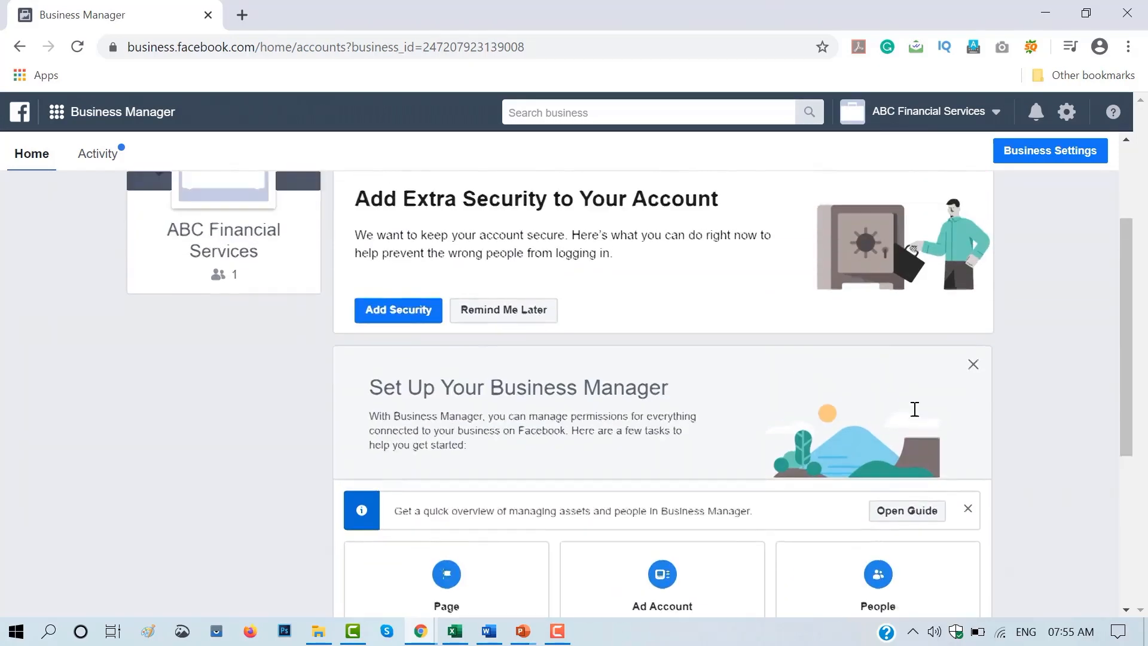
pyautogui.scroll(2, 915, 409)
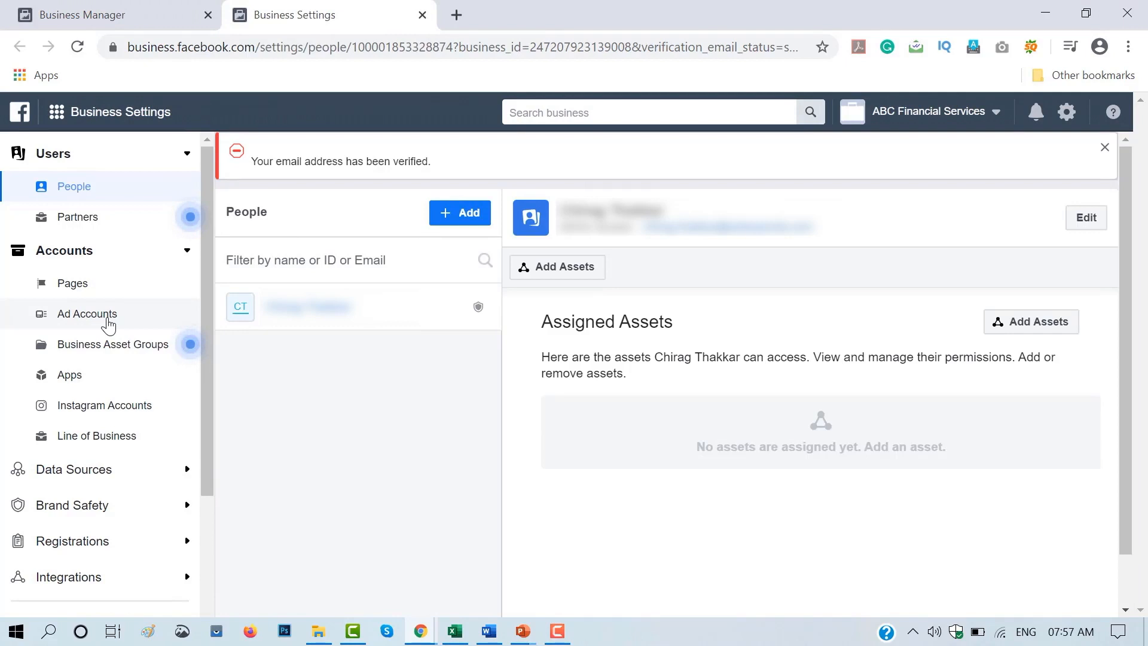
# - Open the business's ad accounts settings and start creating a new ad account
pyautogui.click(109, 325)
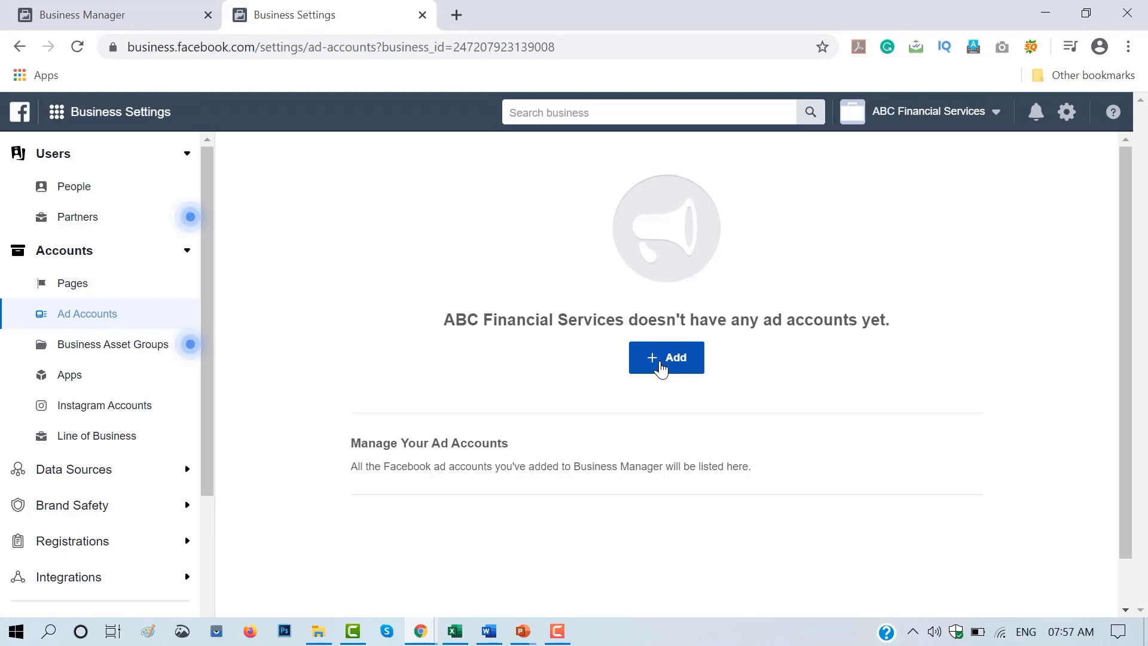
pyautogui.click(660, 368)
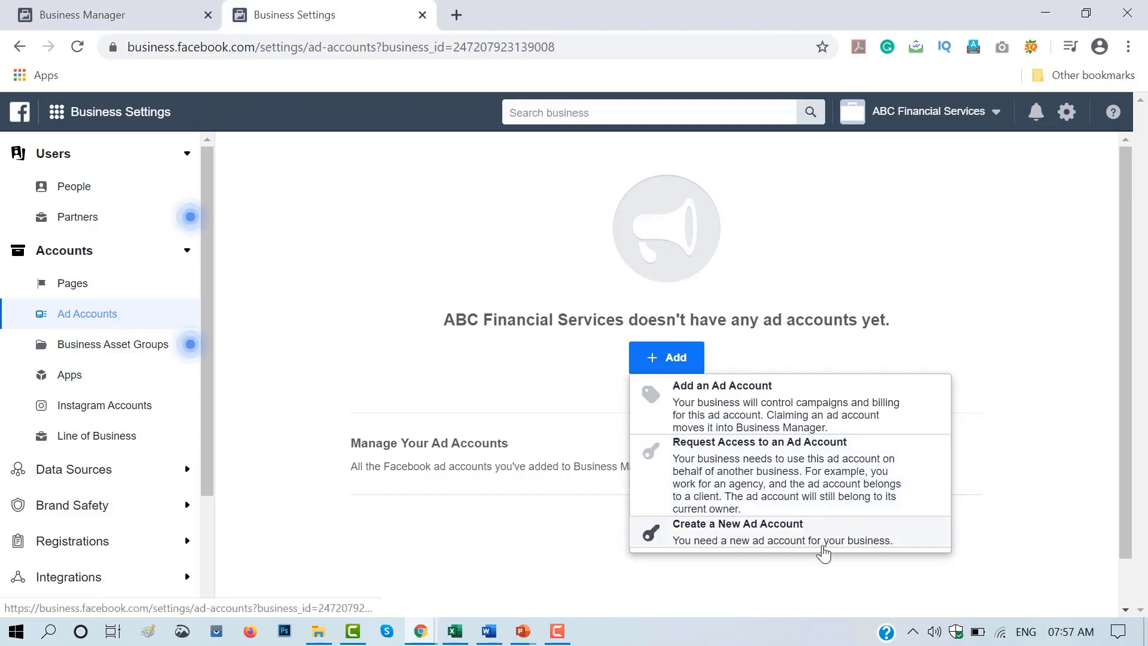
pyautogui.click(825, 541)
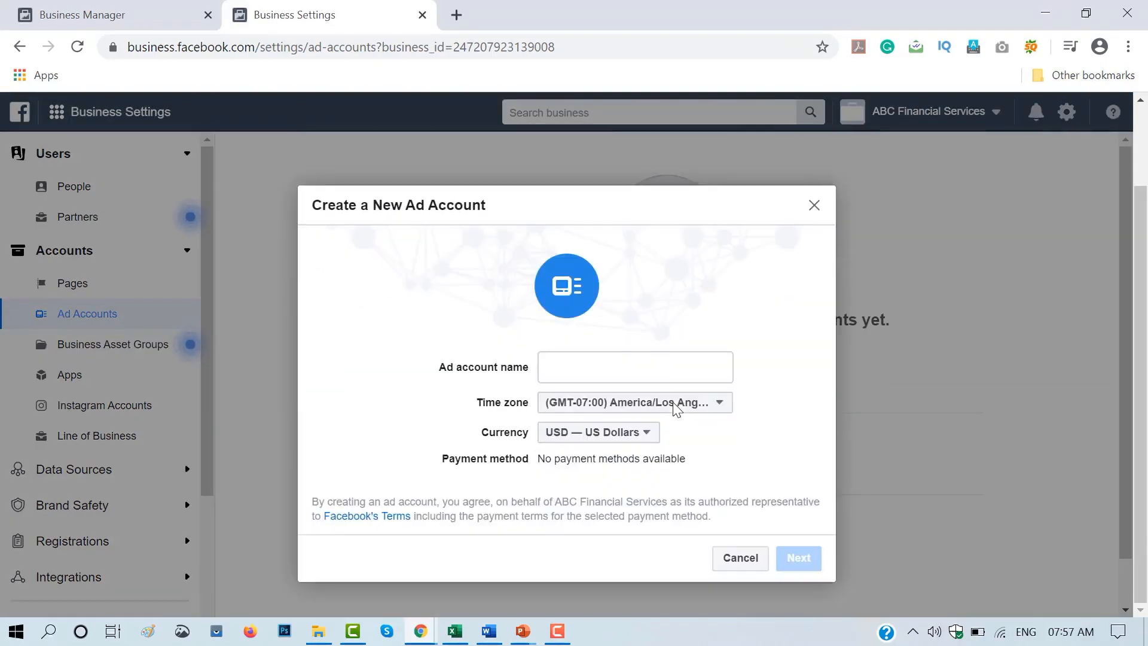
# - Name the ad account SalesPanda_CRT, with time zone (GMT+05:30) Asia/Kolkata and currency INR — Indian Rupee
pyautogui.click(650, 372)
pyautogui.write('SalesPanda_CRT')
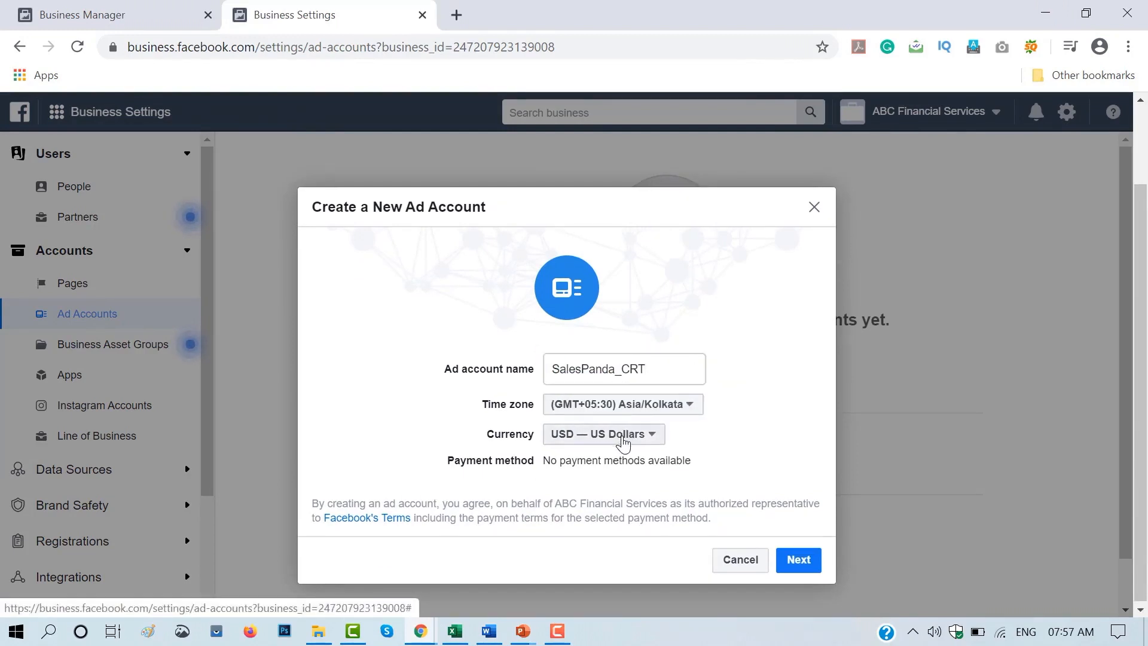
pyautogui.click(623, 441)
pyautogui.click(633, 360)
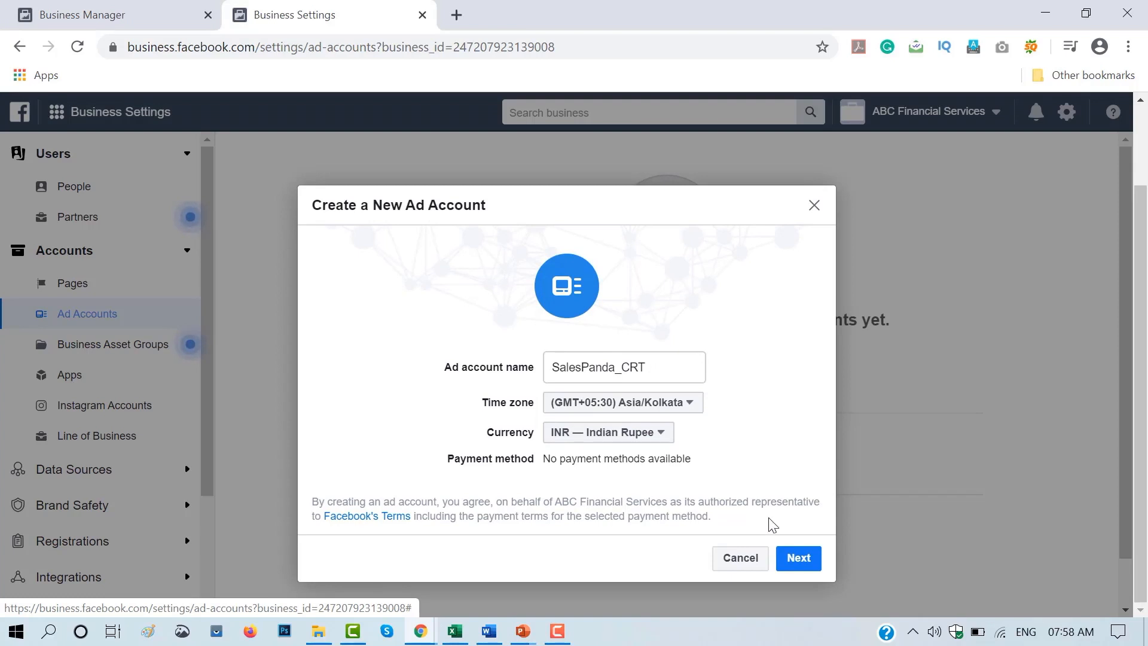
# - Designate the ad account for use by My business (ABC Financial Services) and create it
pyautogui.click(799, 560)
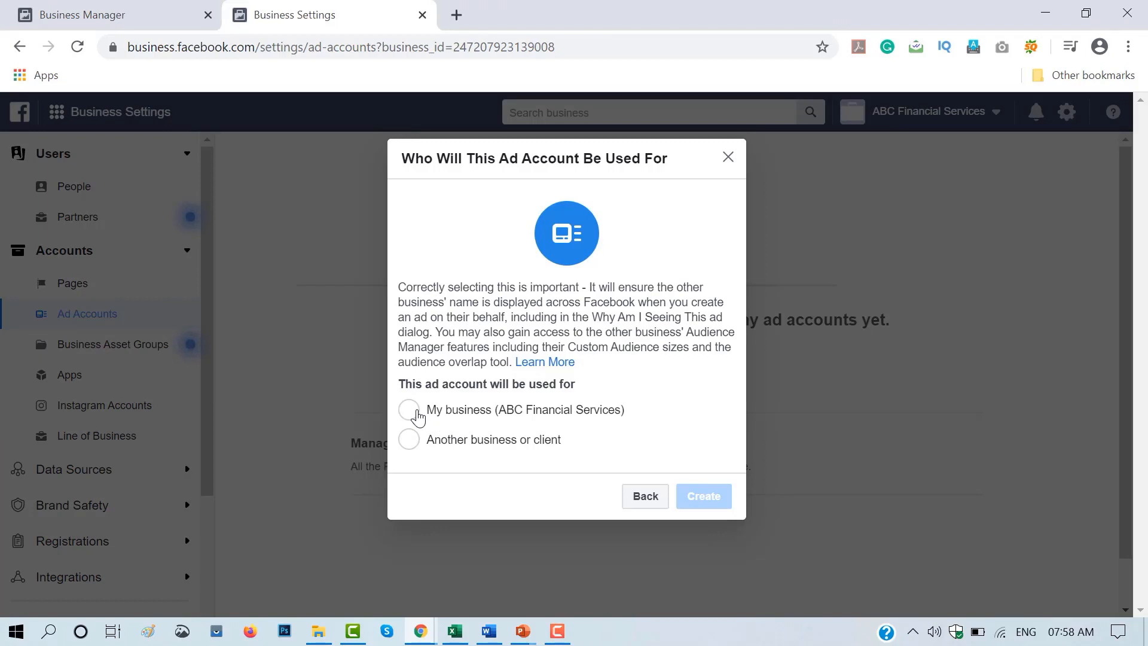
pyautogui.click(410, 411)
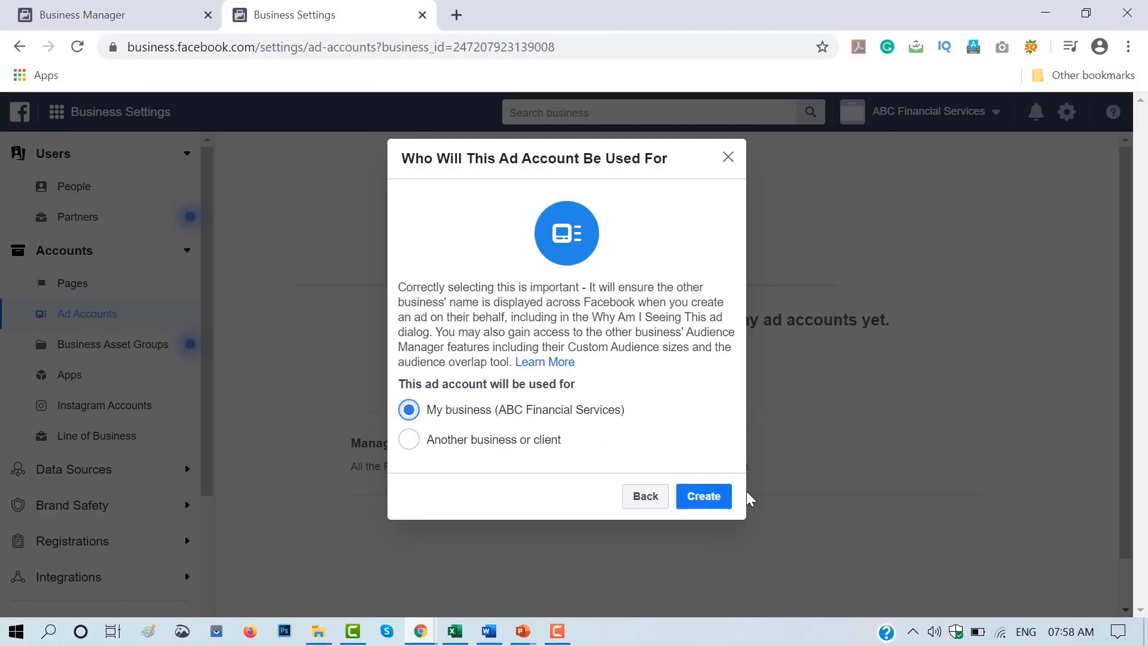
pyautogui.click(706, 498)
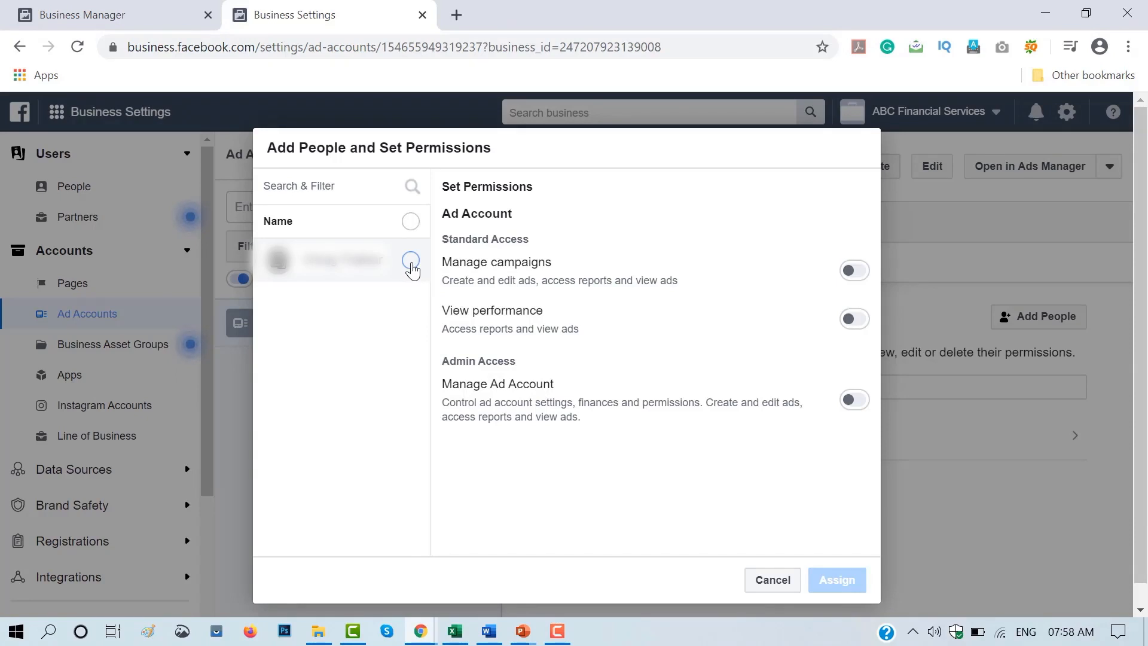
# - Assign the listed person to the new ad account with the Manage Ad Account admin permission
pyautogui.click(411, 261)
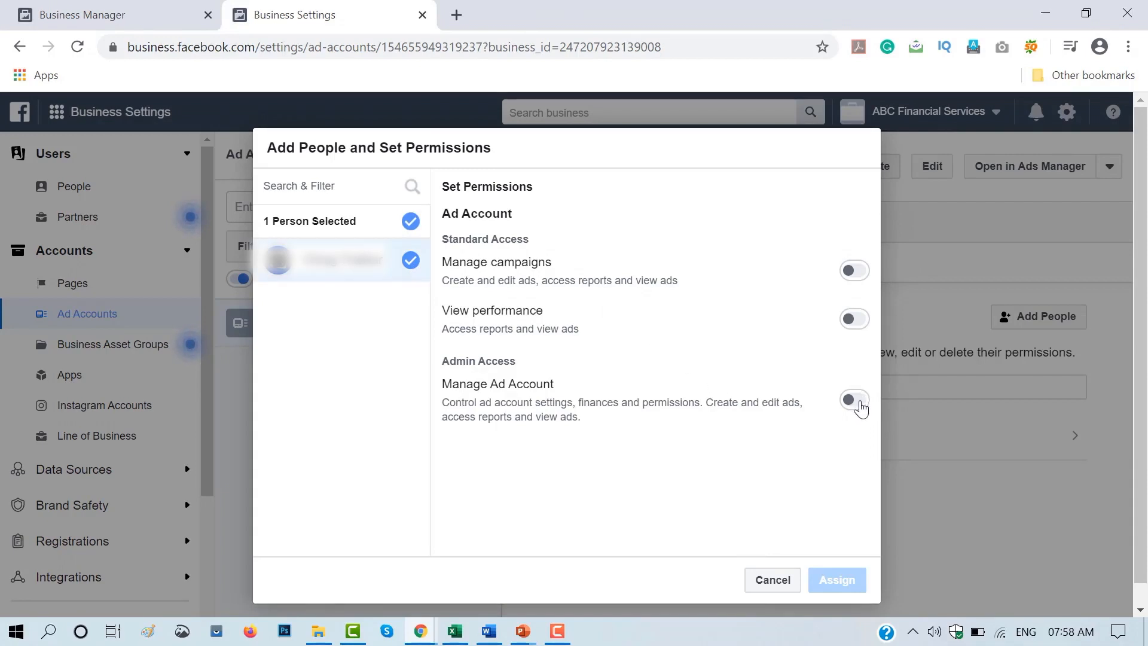
pyautogui.click(858, 402)
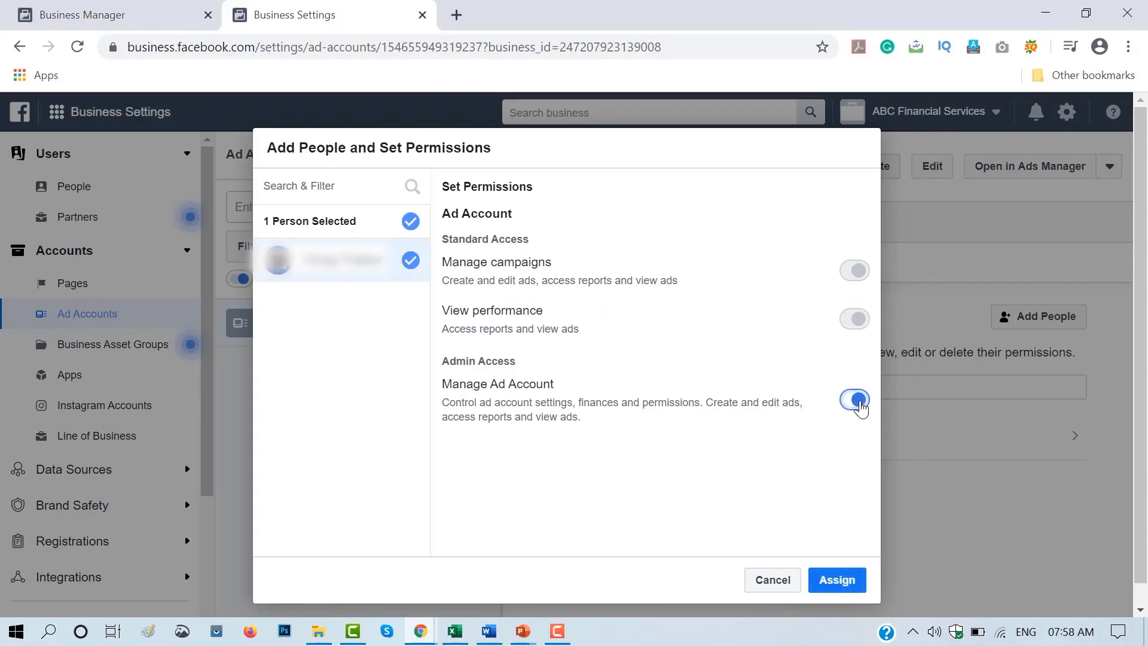
pyautogui.click(838, 579)
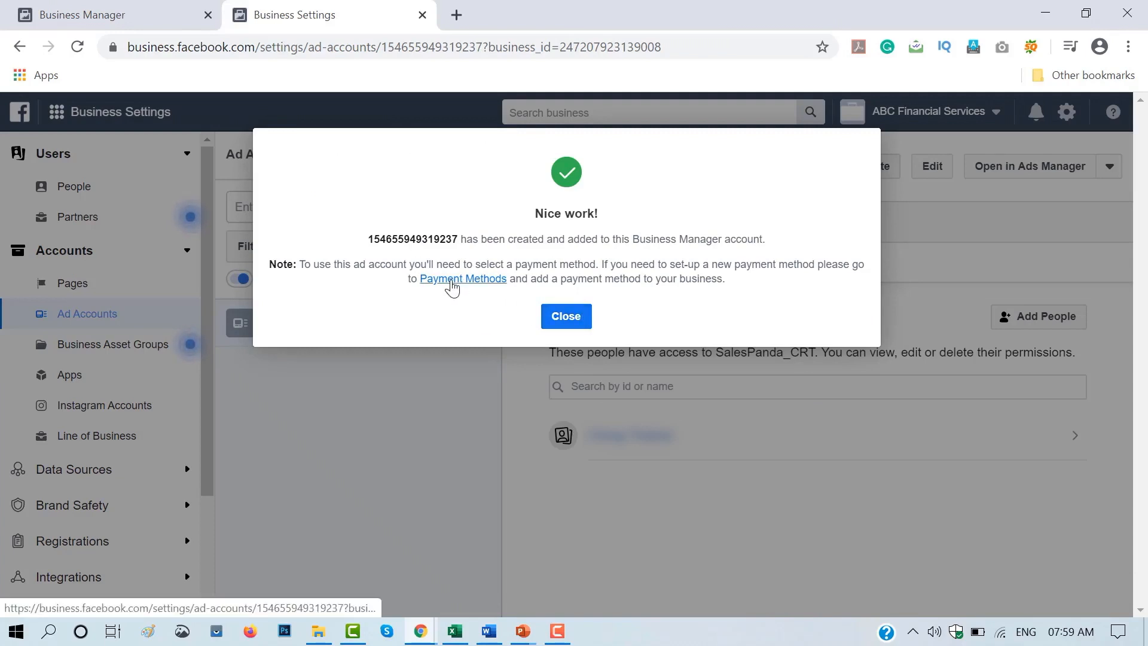
# - Open the business's payment methods and start adding a payment method
pyautogui.click(452, 281)
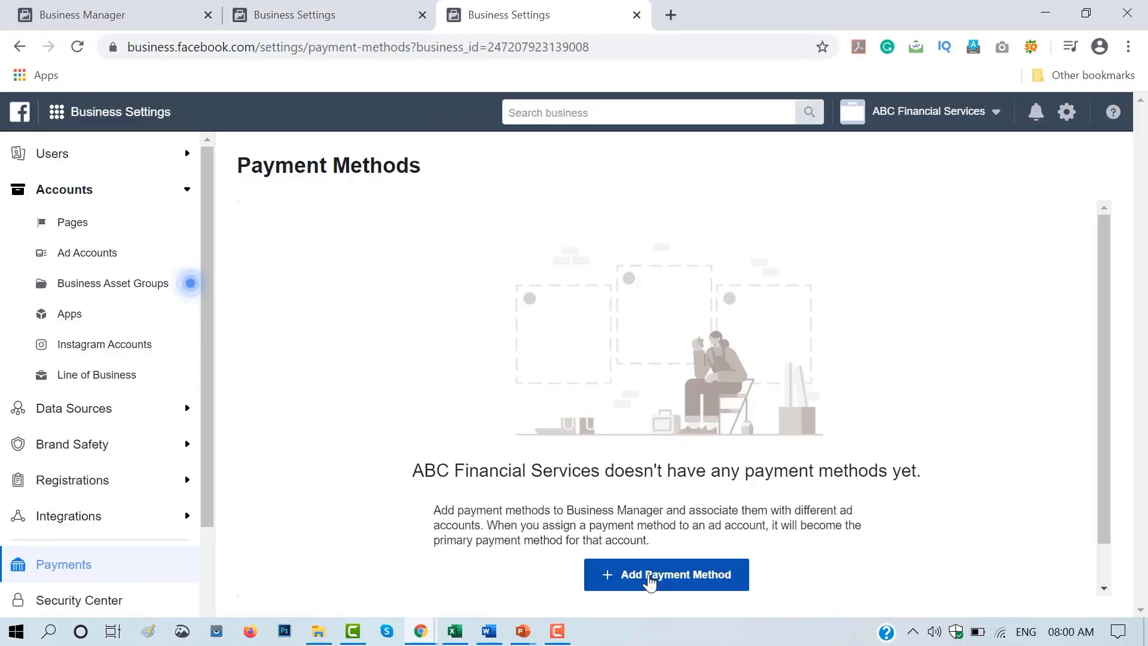
pyautogui.click(650, 577)
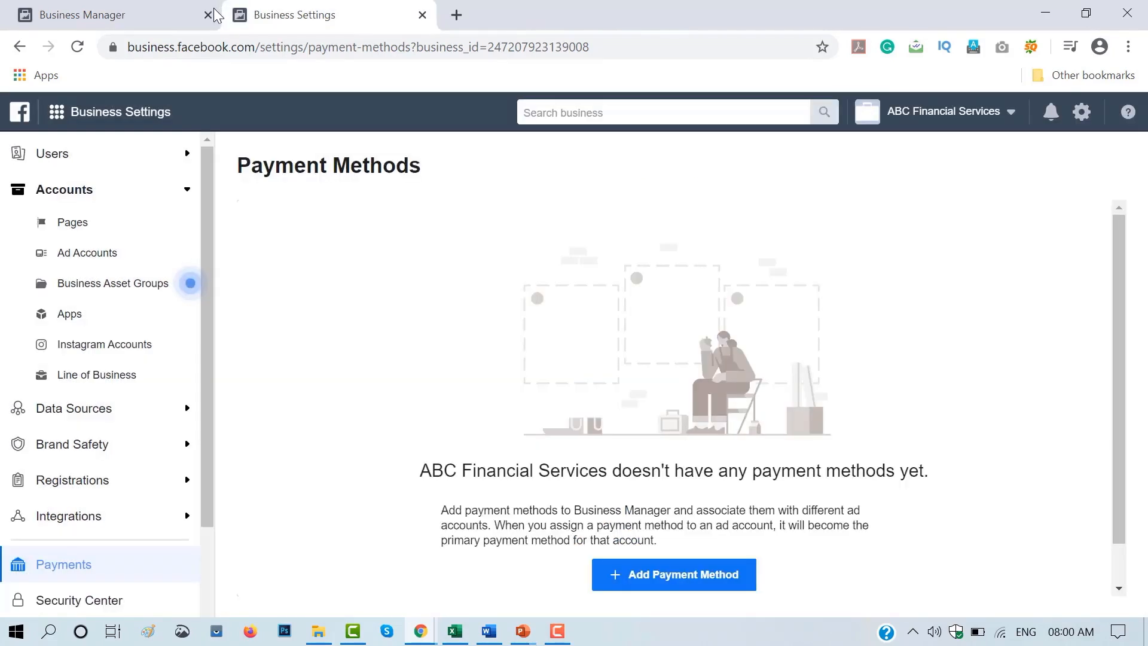
# - Reopen the business settings from the Business Manager home page and view the Instagram Accounts and Business Info pages
pyautogui.click(164, 22)
pyautogui.click(1063, 155)
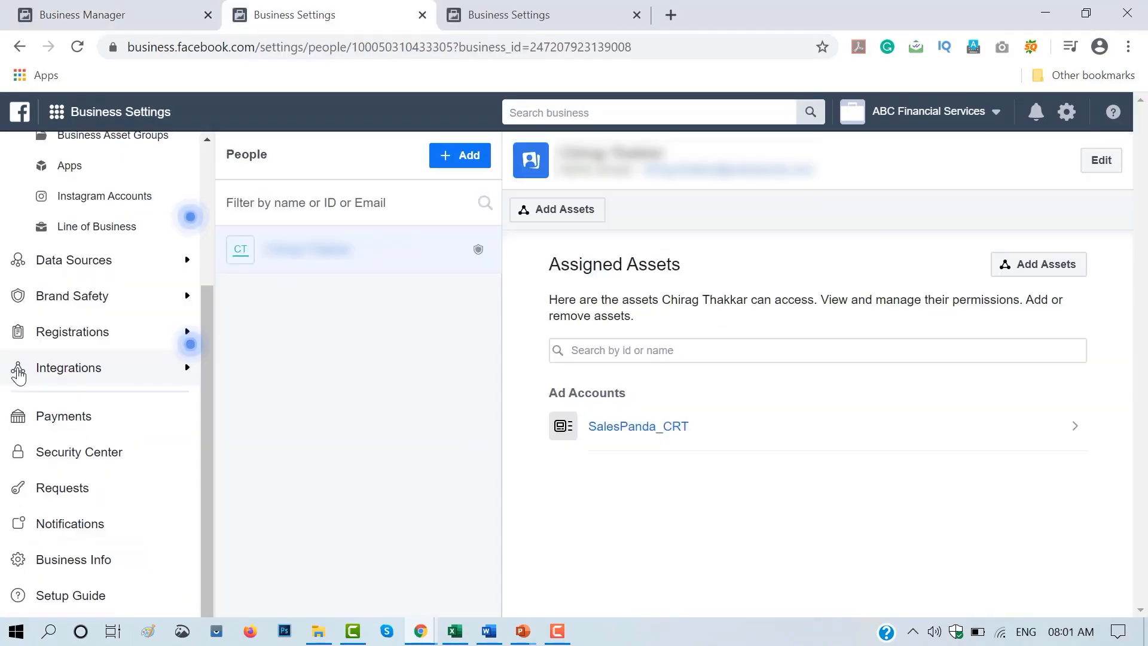
pyautogui.click(132, 203)
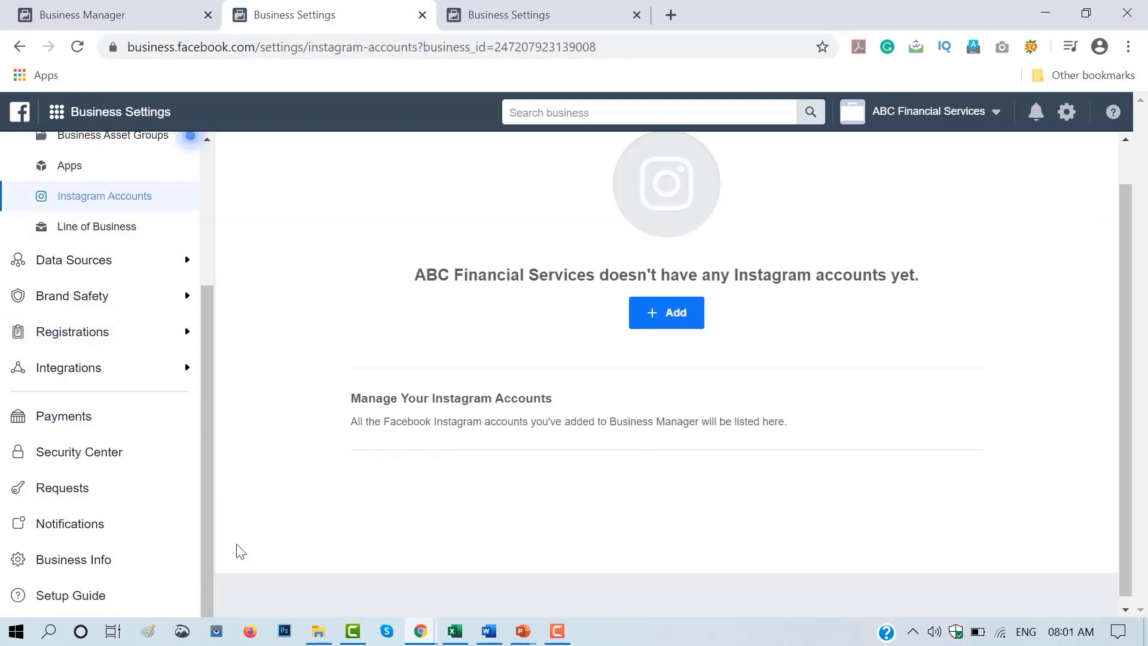
pyautogui.click(91, 565)
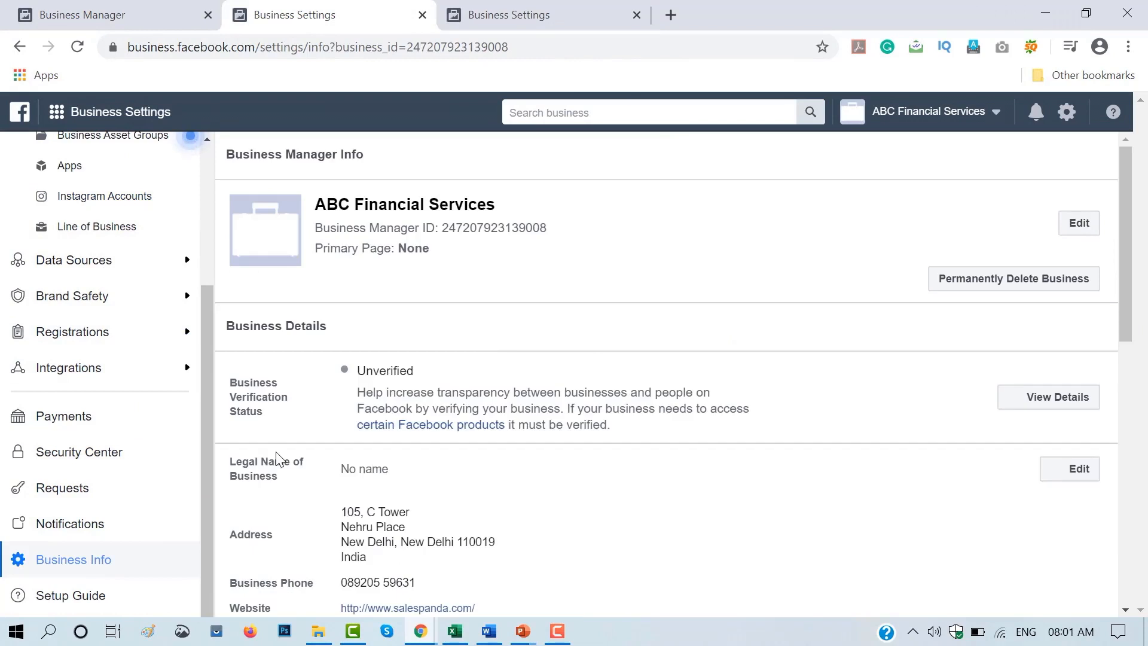